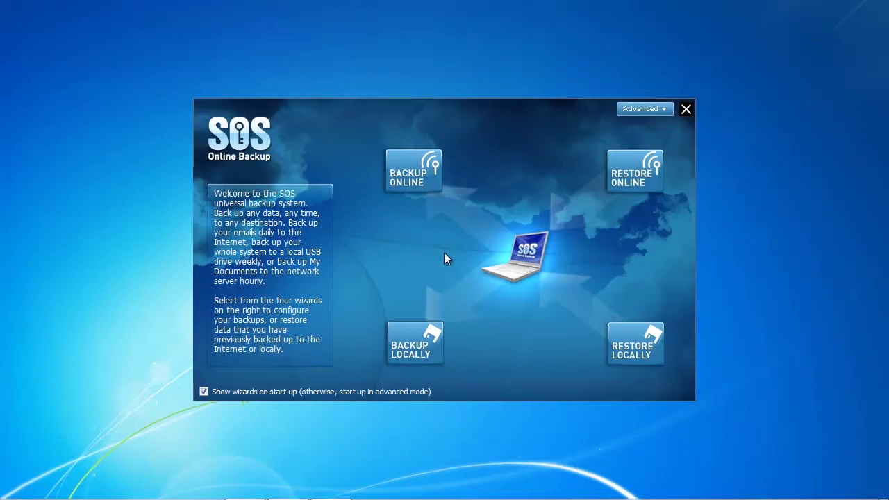
- Start an online backup and tick C:\Users\<user>\Desktop\Cloudbackup\Test Files as the backup source
left_click(415, 183)
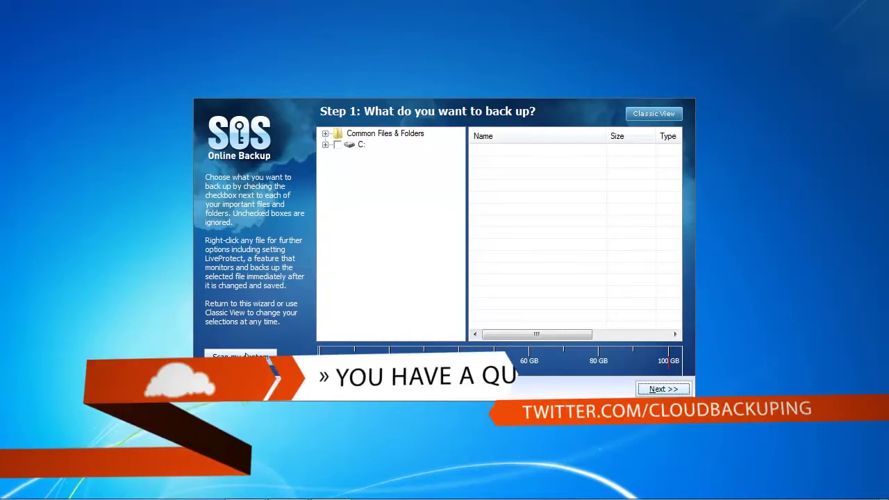
left_click(326, 145)
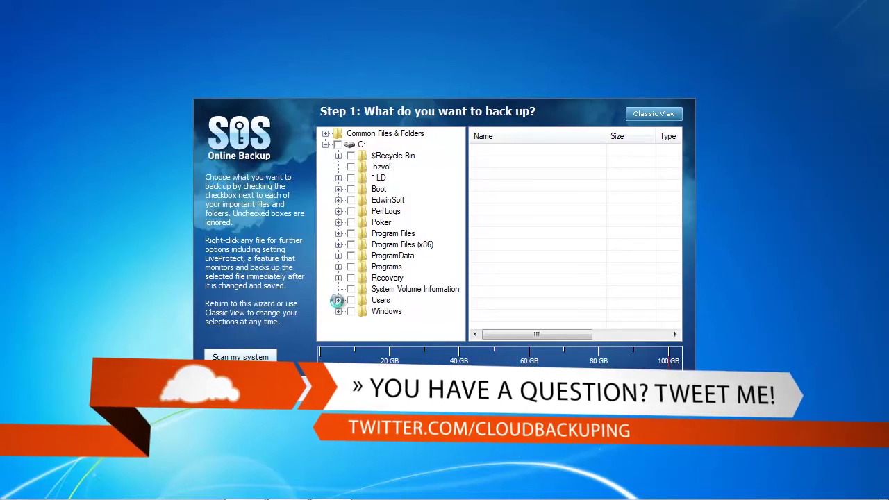
left_click(338, 300)
left_click(351, 311)
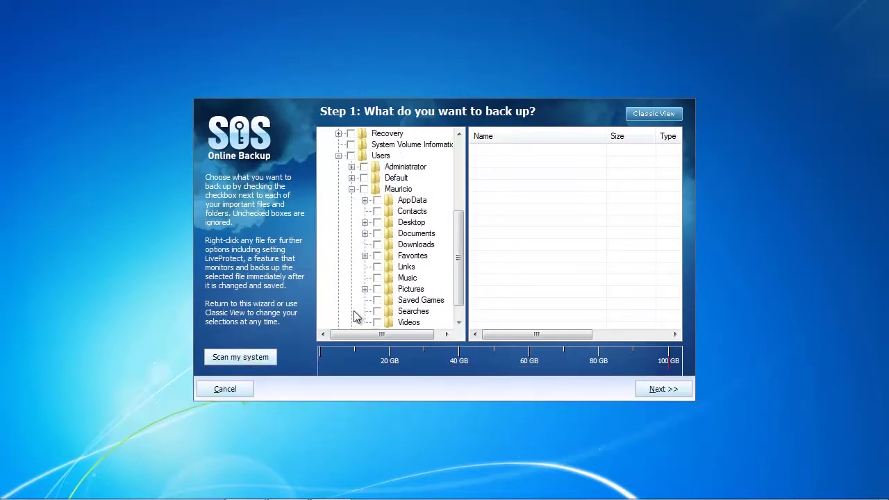
scroll(399, 295, "down", 1)
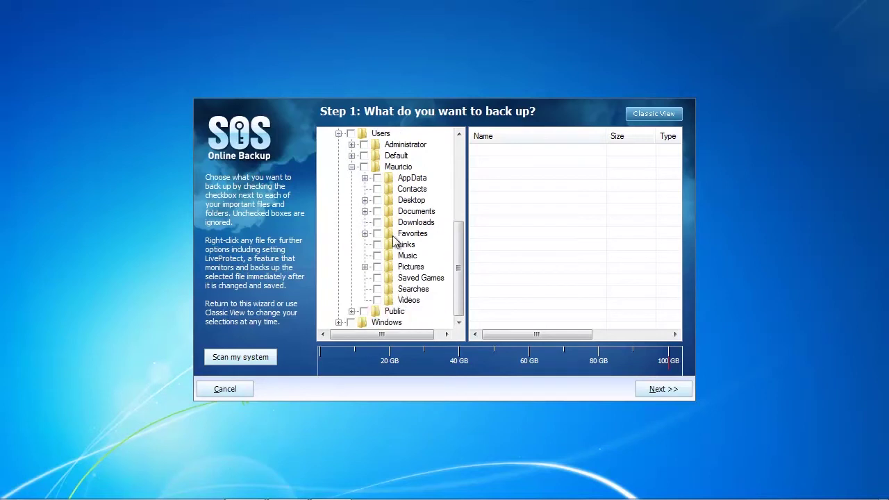
left_click(365, 201)
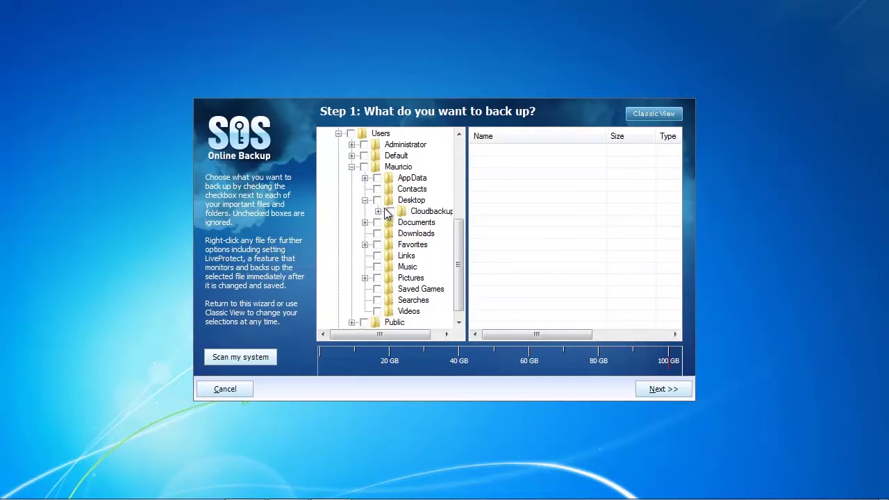
left_click(378, 212)
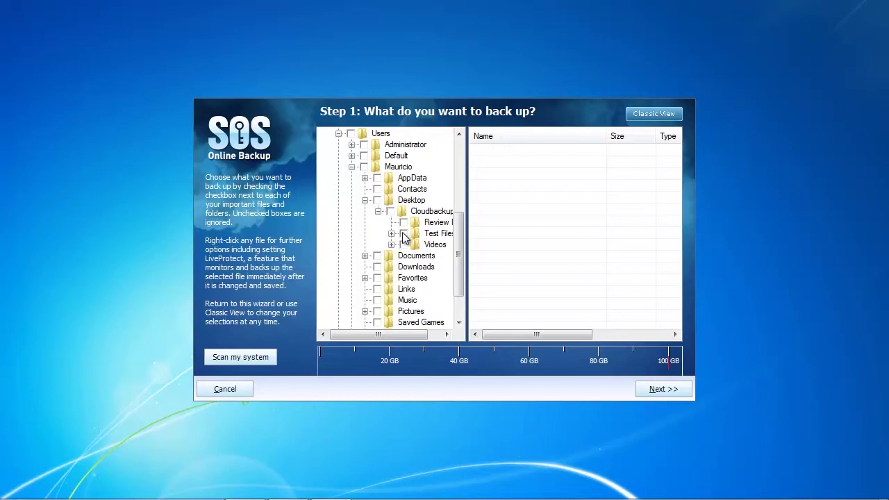
left_click(403, 234)
- Keep automatic backups scheduled daily at 16:19:55 and advance to Other settings
left_click(670, 391)
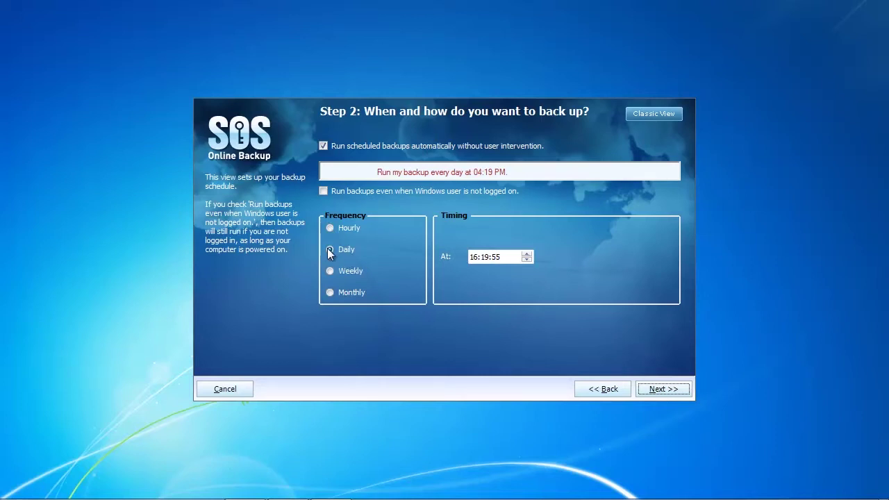
left_click(656, 390)
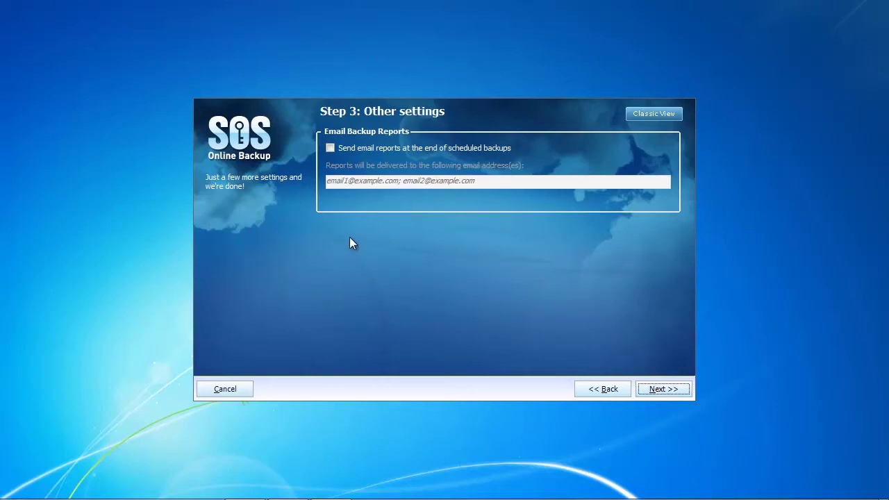
- Enable email reports after scheduled backups and enter the owner's email address as recipient
left_click(330, 147)
left_click(438, 179)
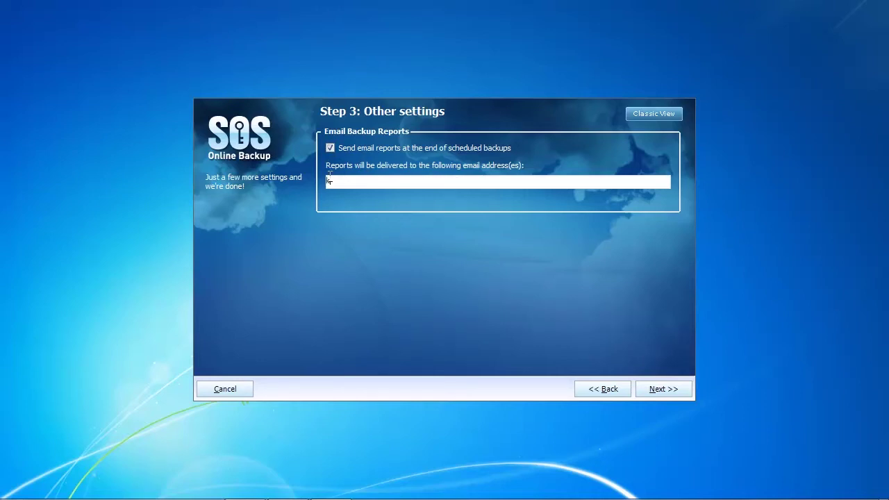
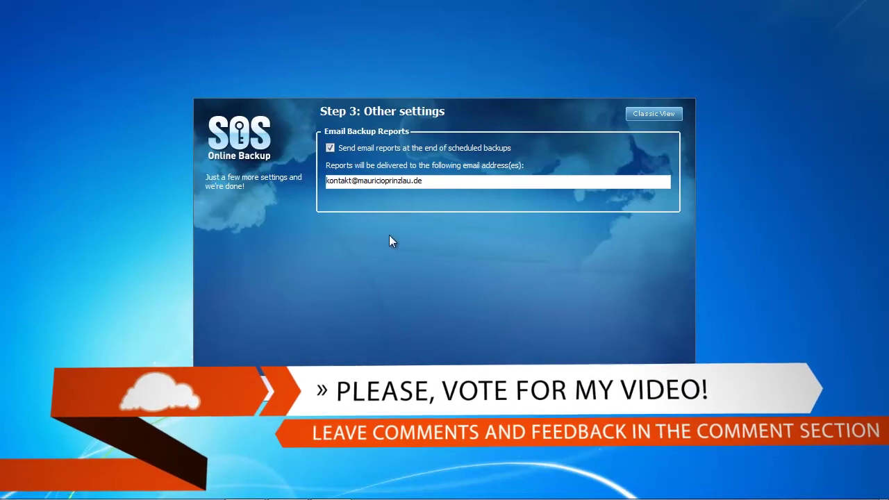
key("Return")
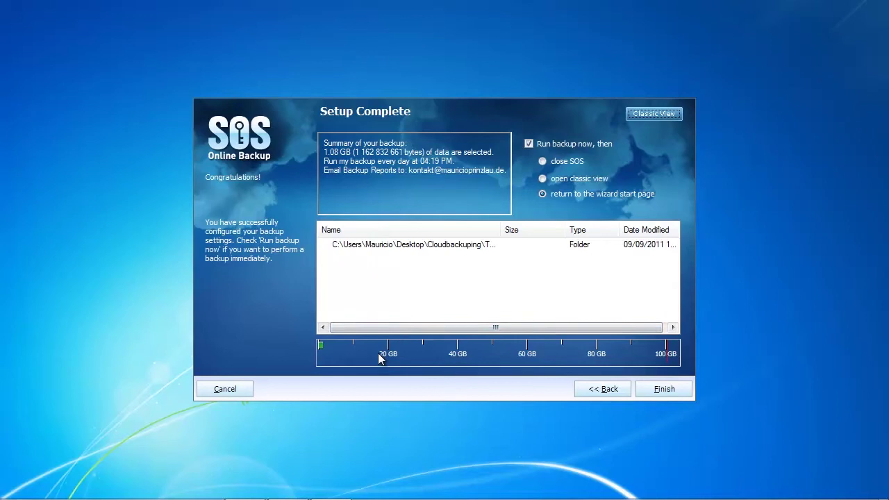
- Finish setup with 'Run backup now' and 'return to the wizard start page' kept on
left_click(652, 391)
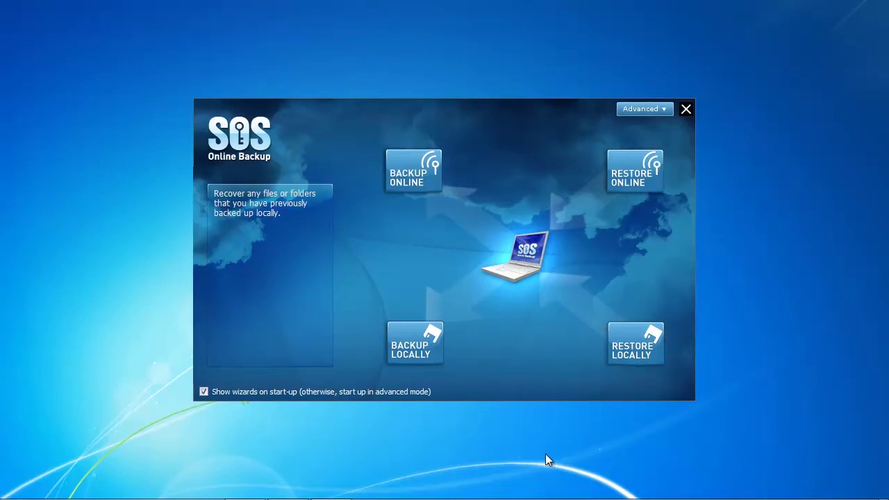
- Minimize SOS Online Backup, launch Firefox and load myaccount.sosonlinebackup.com
mouse_move(544, 495)
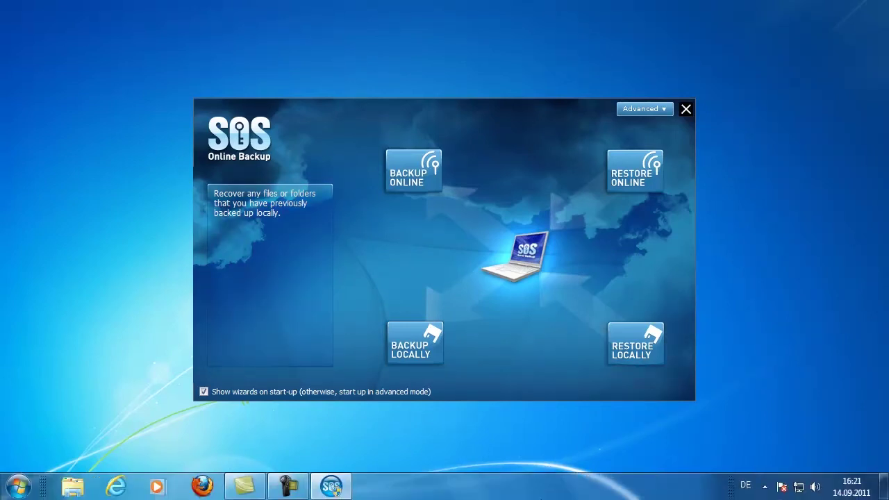
left_click(340, 488)
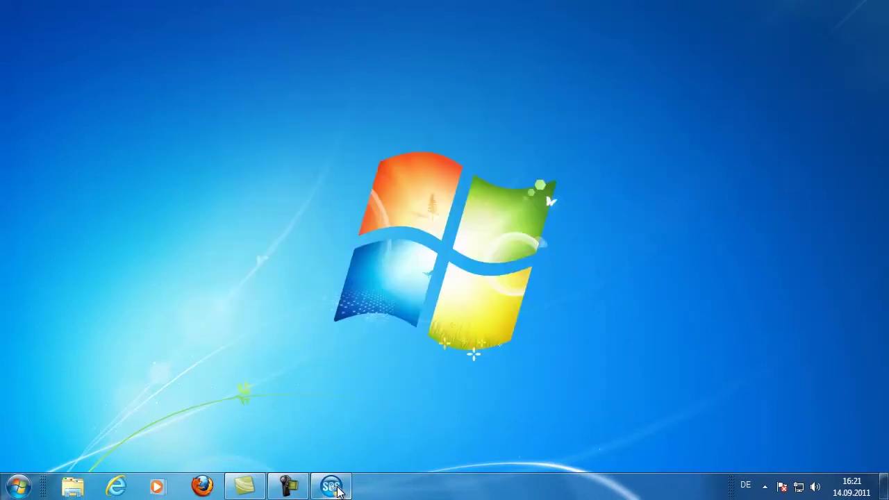
left_click(764, 486)
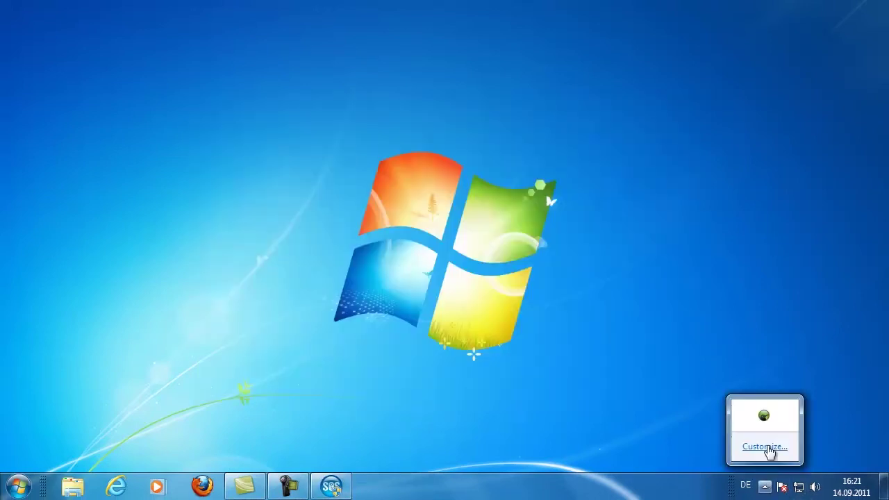
left_click(369, 374)
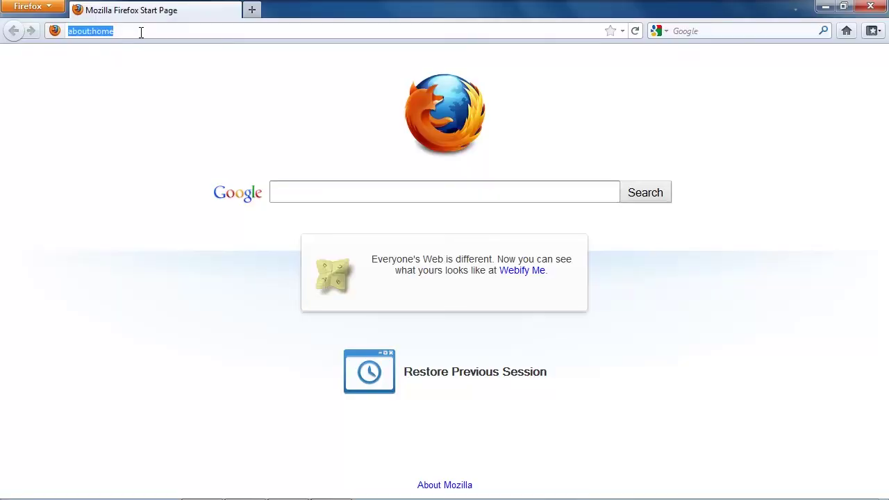
type("myaccou")
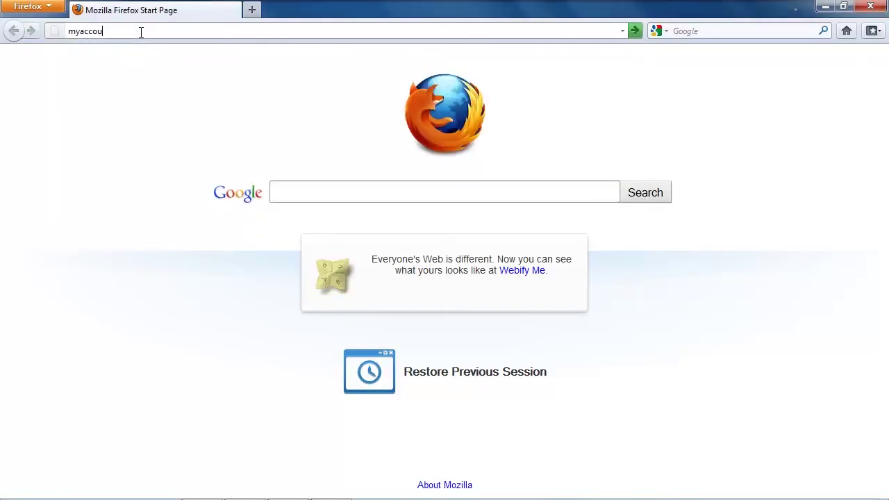
type("nt.sosonlinebackup.com")
key("Return")
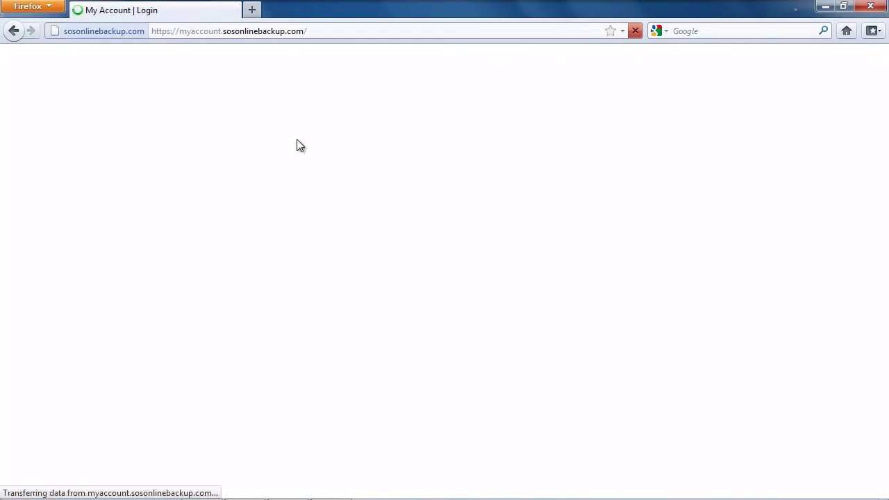
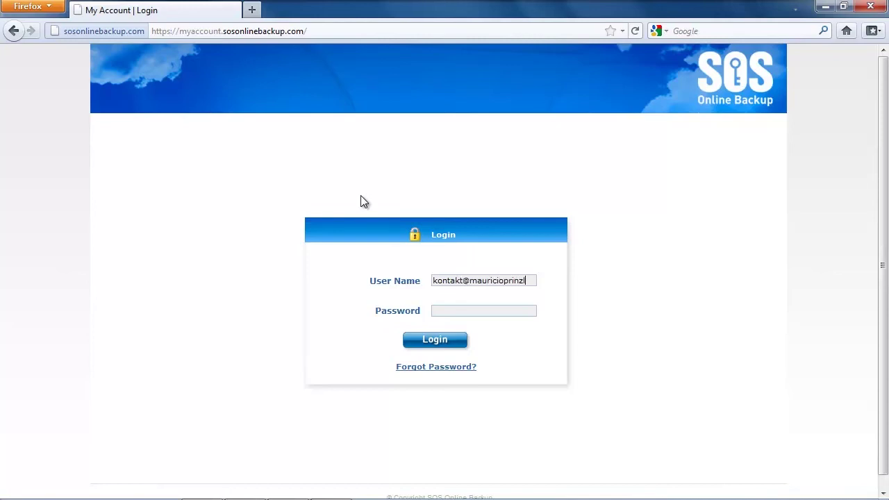
- Log in with the account email and password, dismissing the sync notice and password-save prompt
key("Tab")
type("•••••••••••••")
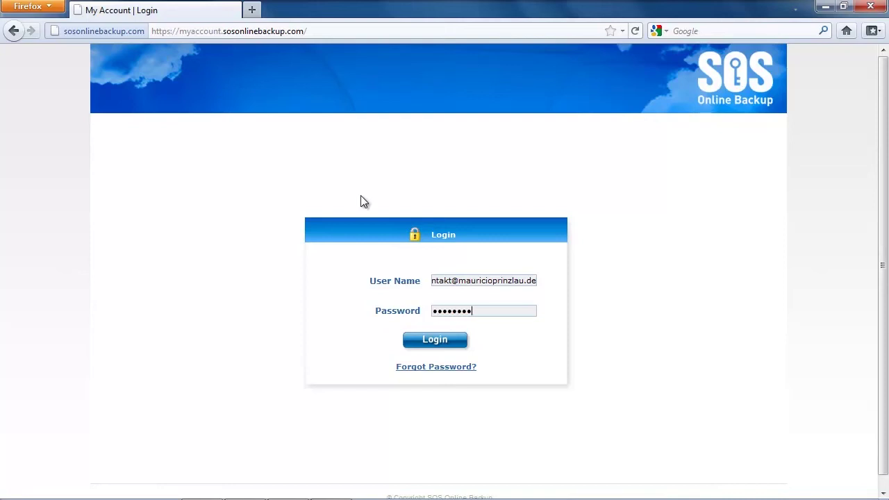
key("BackSpace")
key("BackSpace")
key("BackSpace")
key("BackSpace")
key("BackSpace")
key("BackSpace")
key("BackSpace")
key("BackSpace")
key("BackSpace")
key("BackSpace")
key("BackSpace")
key("BackSpace")
key("BackSpace")
type("••••••••••••")
left_click(437, 343)
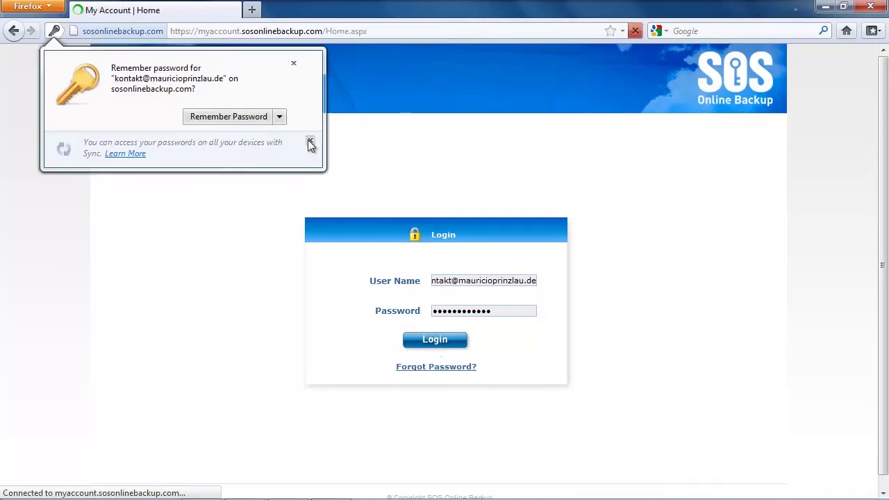
left_click(310, 141)
left_click(292, 64)
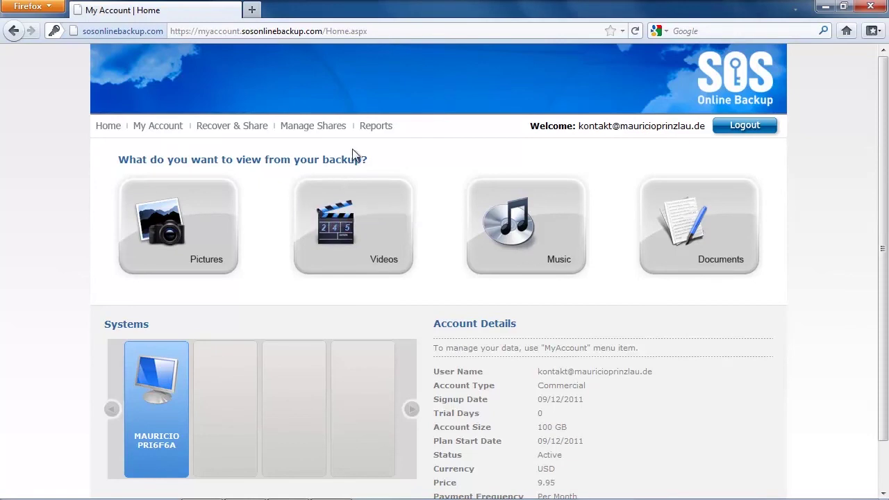
- Open the Machine Backup Details report from the Reports menu
mouse_move(376, 130)
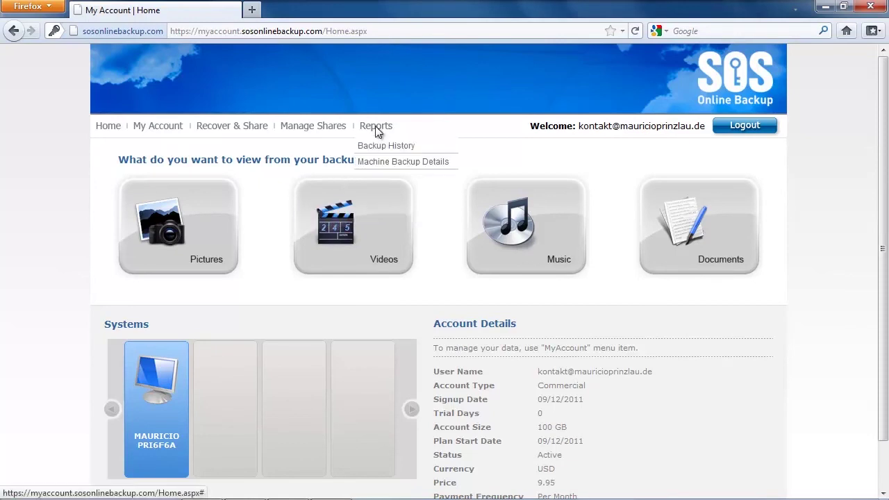
left_click(382, 162)
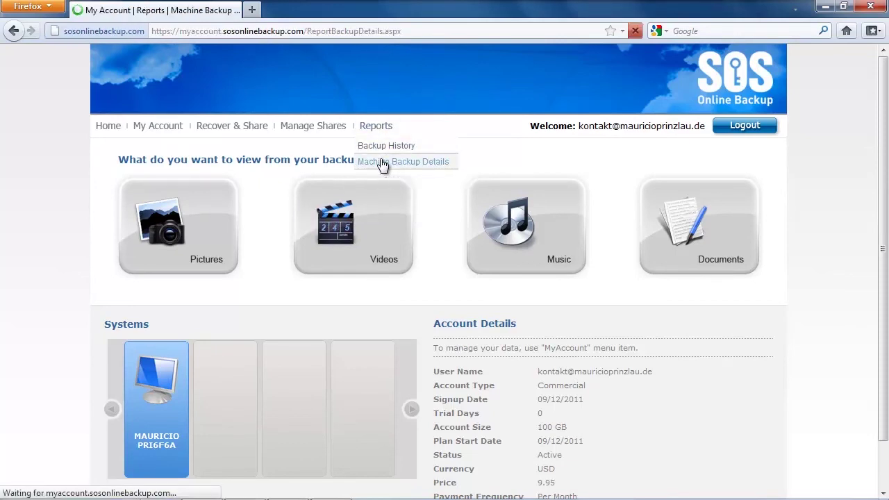